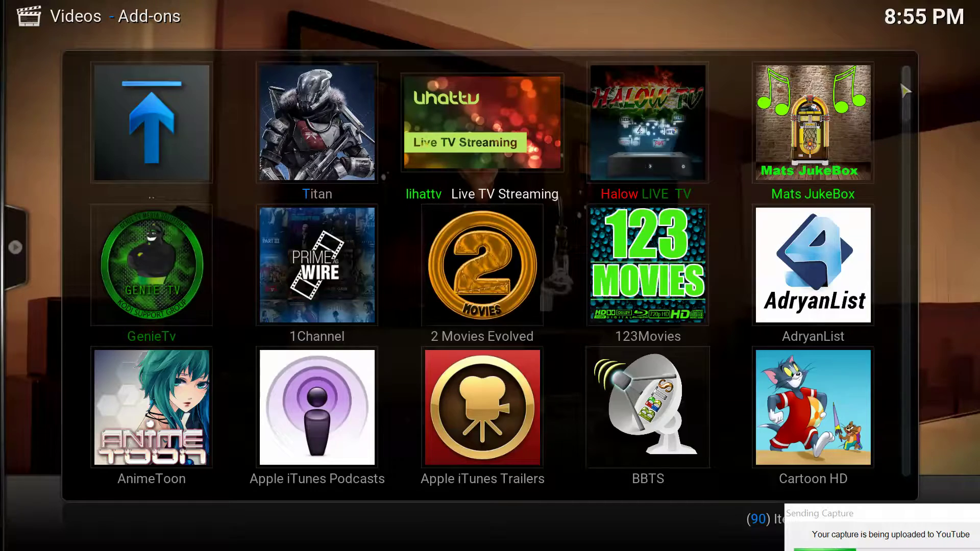
left_click_drag(905, 92, 905, 192)
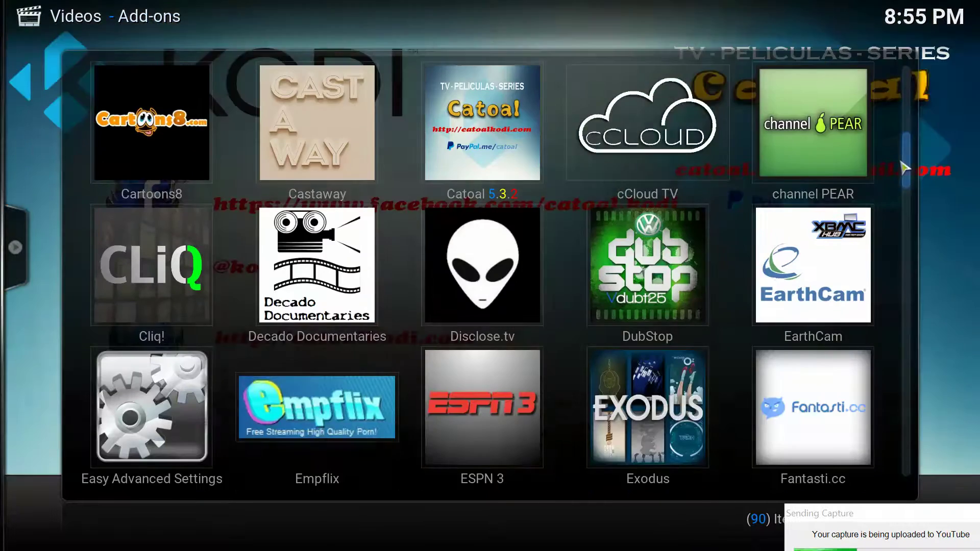
scroll(655, 244, "down", 1)
Uninstall the Exodus add-on from its Add-on information page, confirming with Yes.
right_click(655, 243)
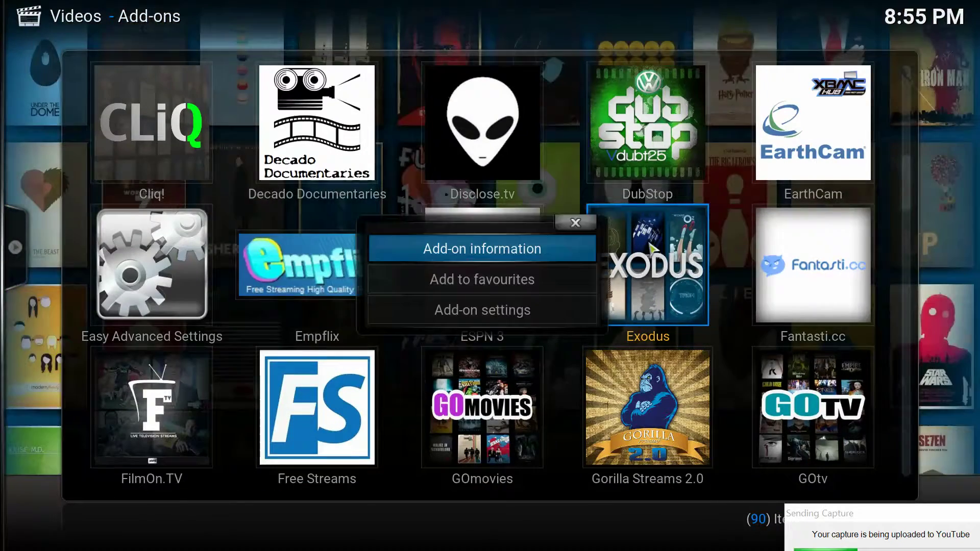
left_click(506, 249)
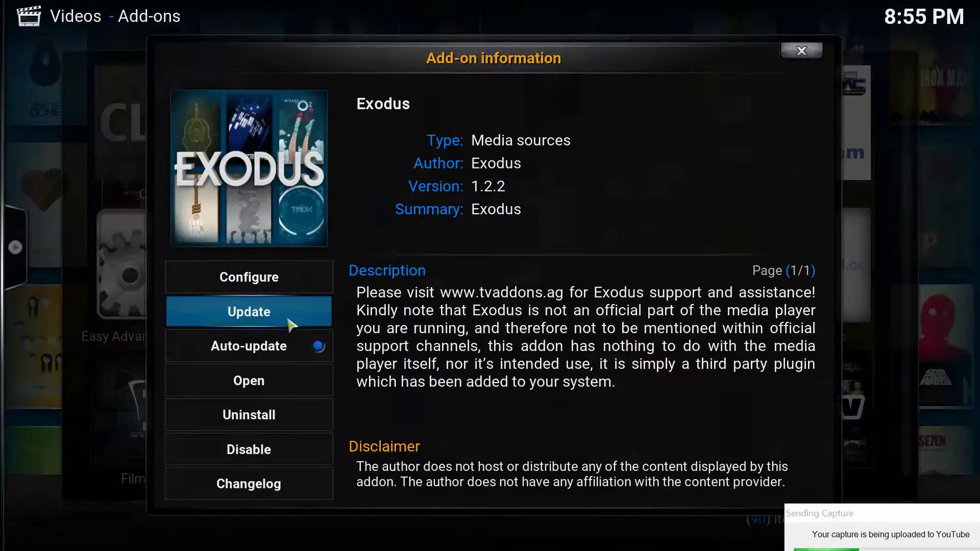
left_click(269, 414)
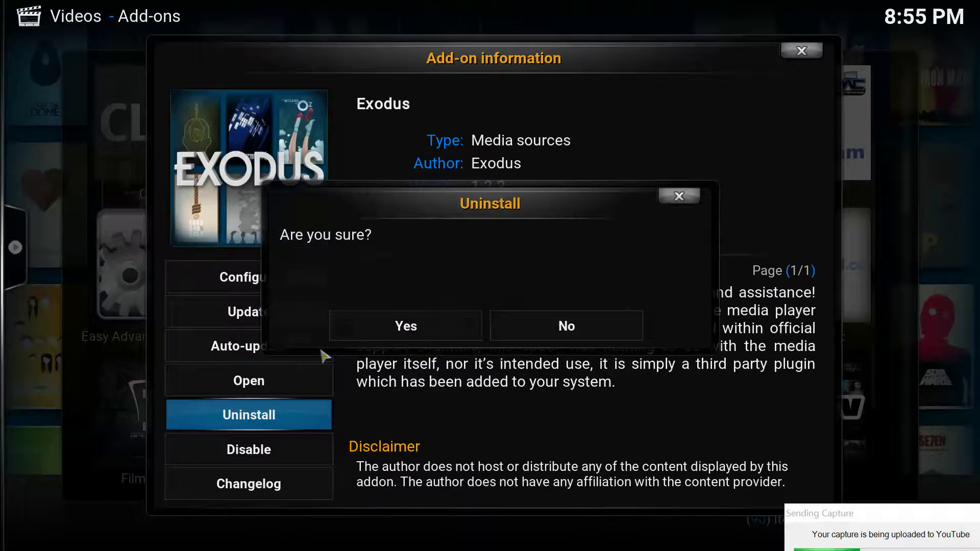
left_click(370, 342)
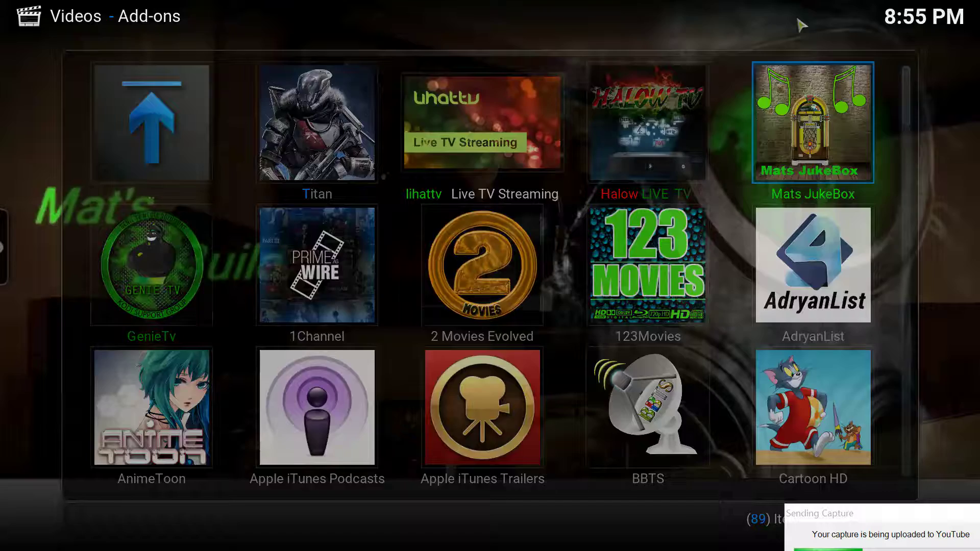
Return to the home screen and go to Settings > Add-ons.
key("Escape")
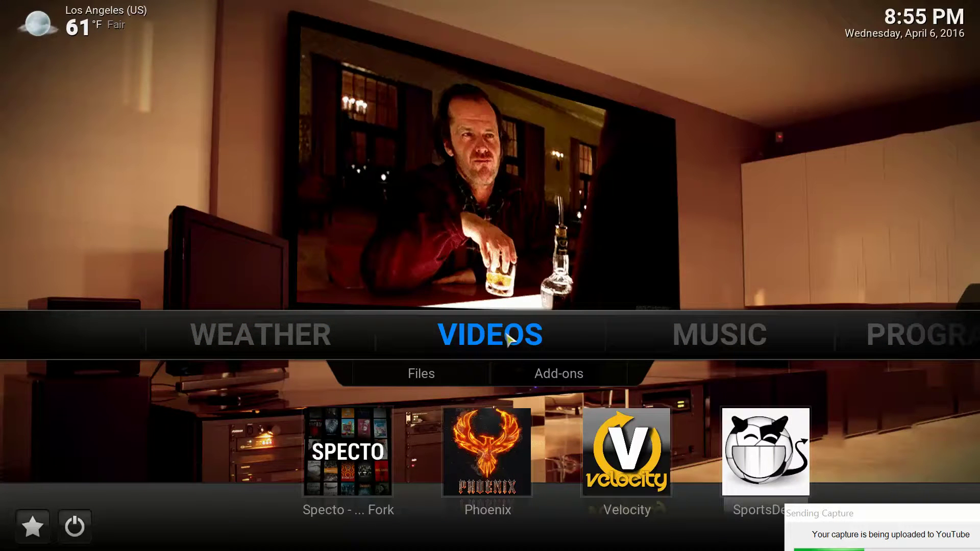
mouse_move(490, 335)
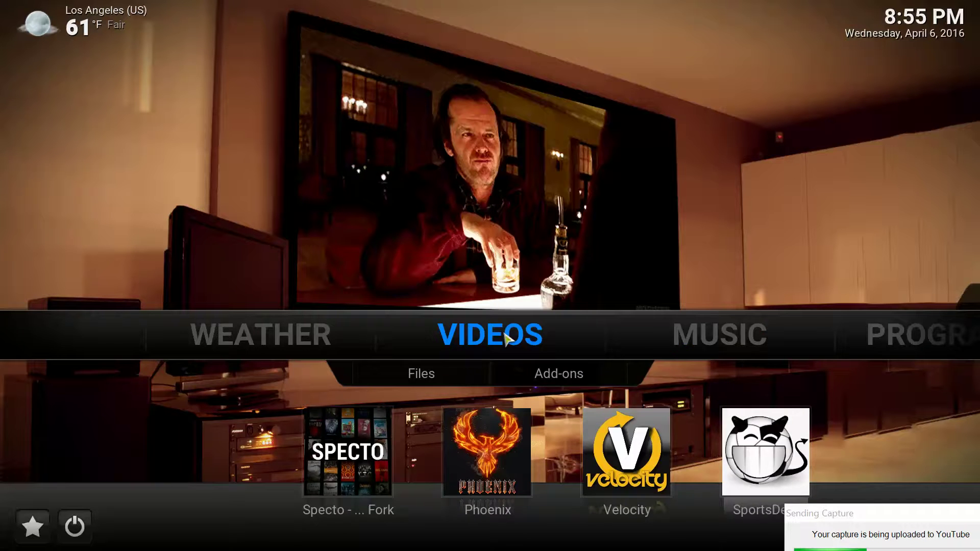
scroll(720, 334, "down", 2)
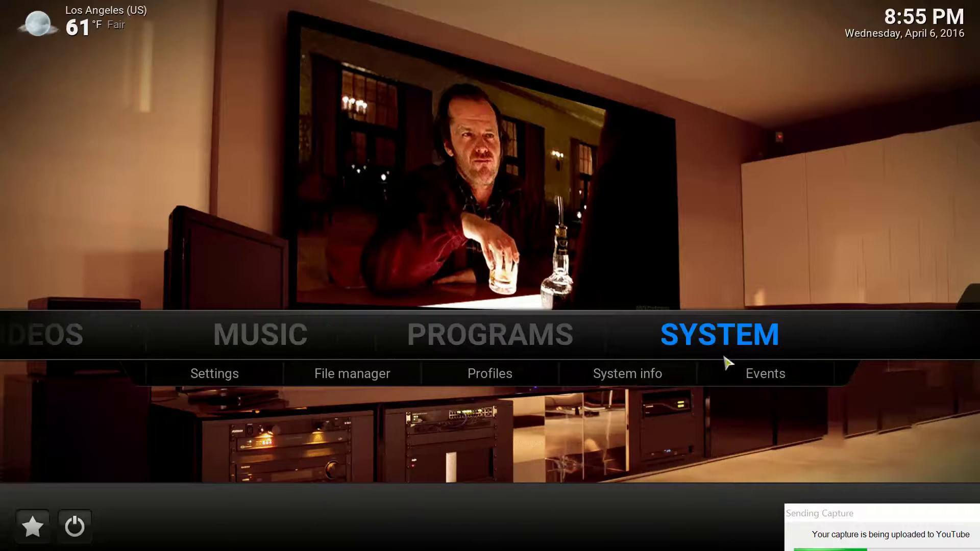
left_click(250, 374)
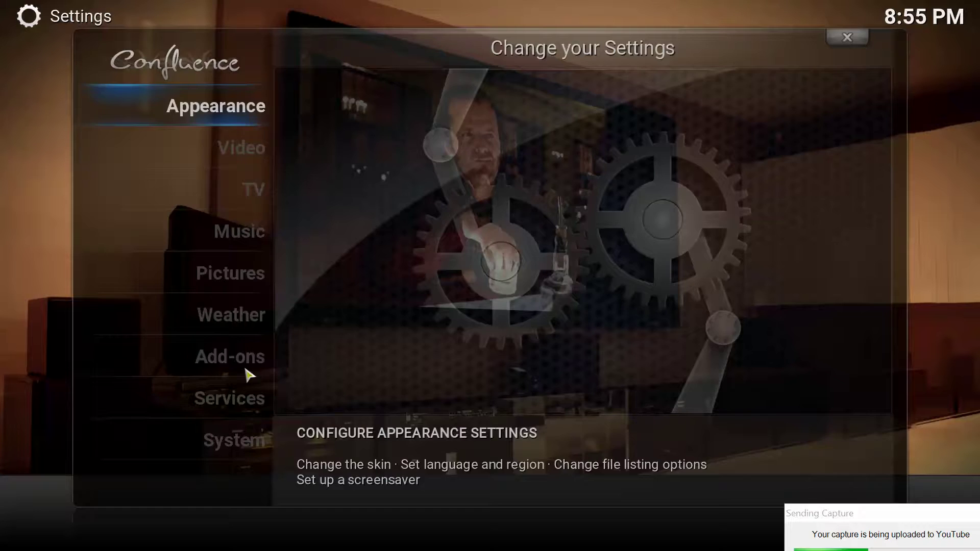
left_click(207, 352)
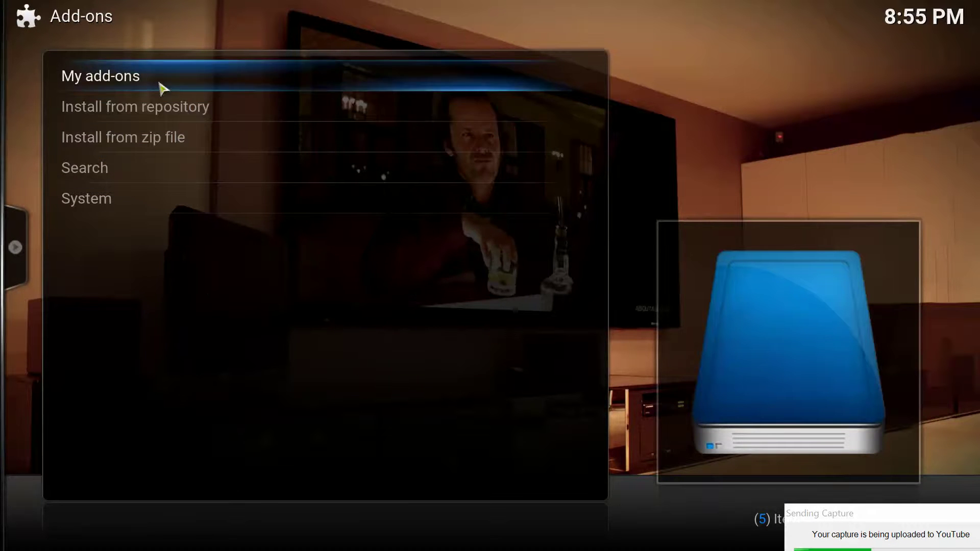
Install repository.exodus-1.0.0.zip from the .Fusion > xbmc-repos > english folder.
left_click(191, 139)
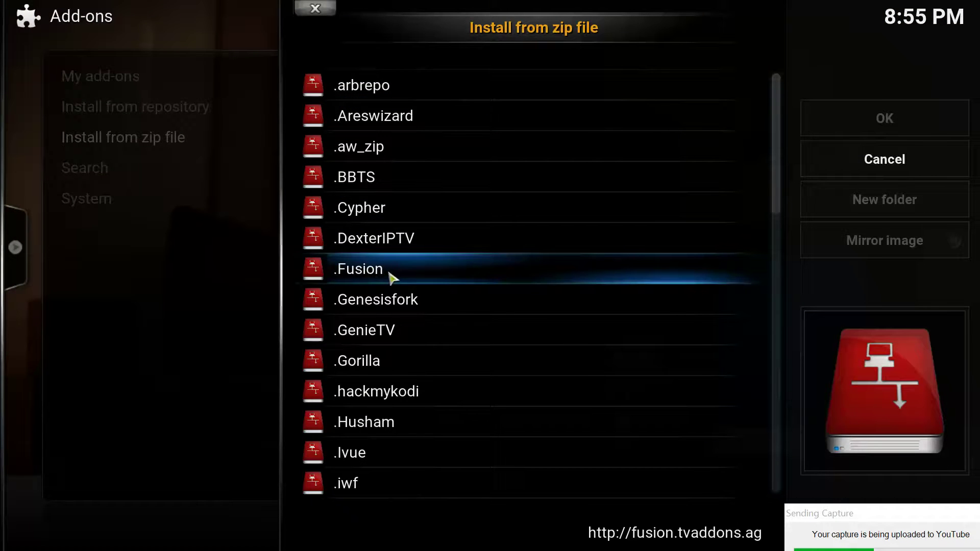
left_click(403, 276)
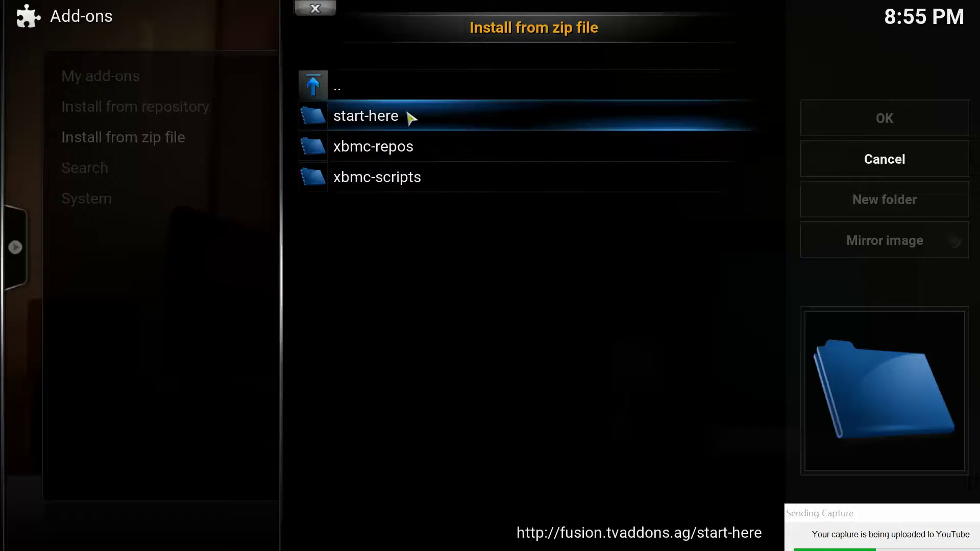
left_click(397, 152)
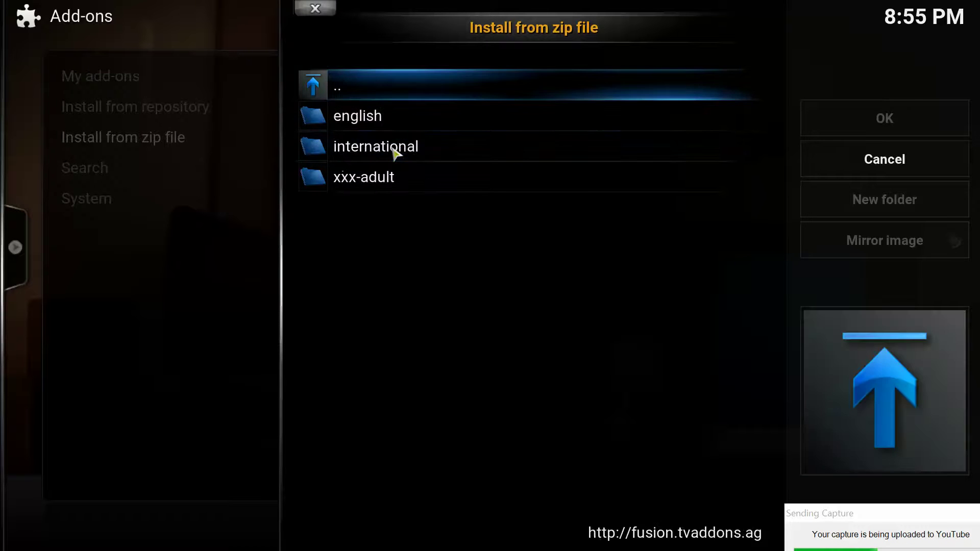
left_click(389, 123)
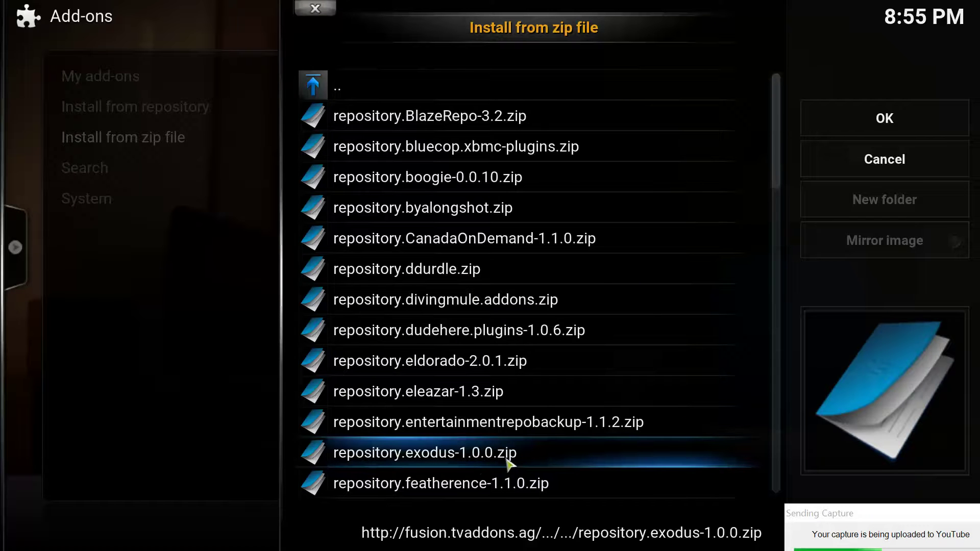
left_click(481, 452)
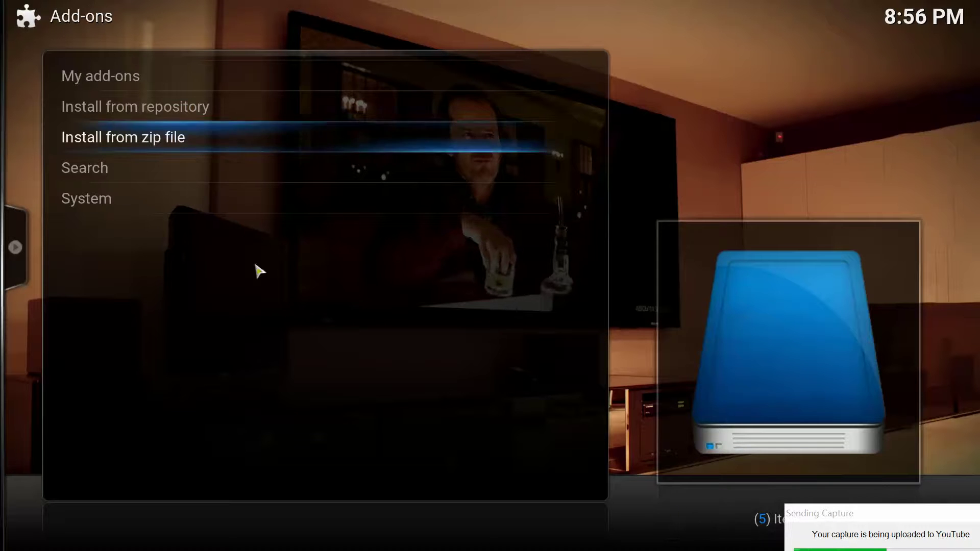
Browse Install from repository to the Exodus repository's Video add-ons list.
left_click(147, 113)
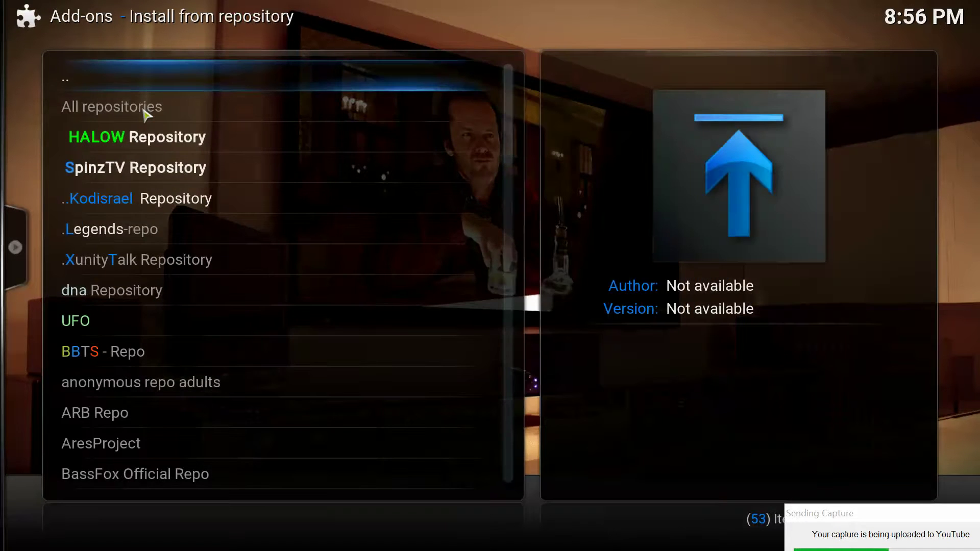
scroll(147, 115, "down", 2)
scroll(147, 115, "down", 2)
scroll(148, 115, "down", 1)
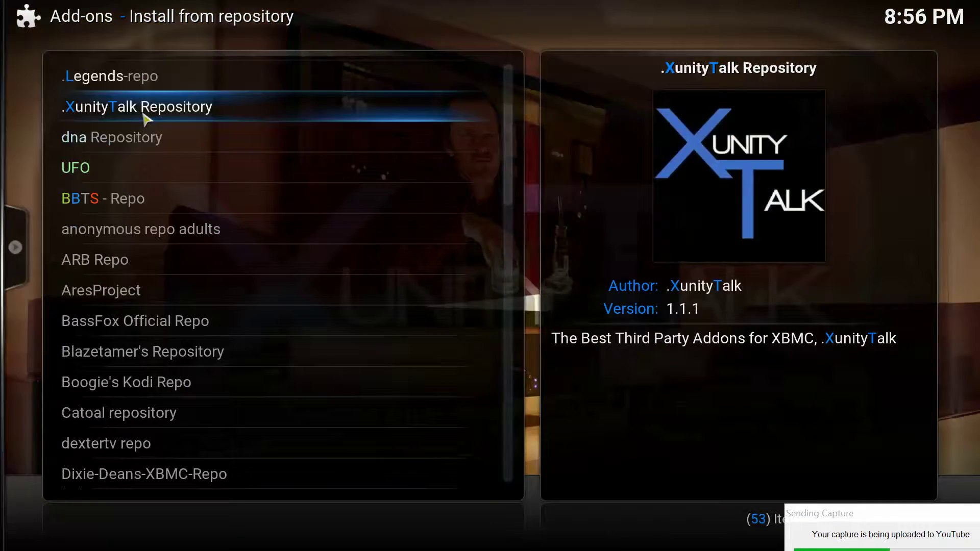
scroll(148, 115, "down", 2)
scroll(147, 122, "down", 2)
scroll(147, 122, "down", 2)
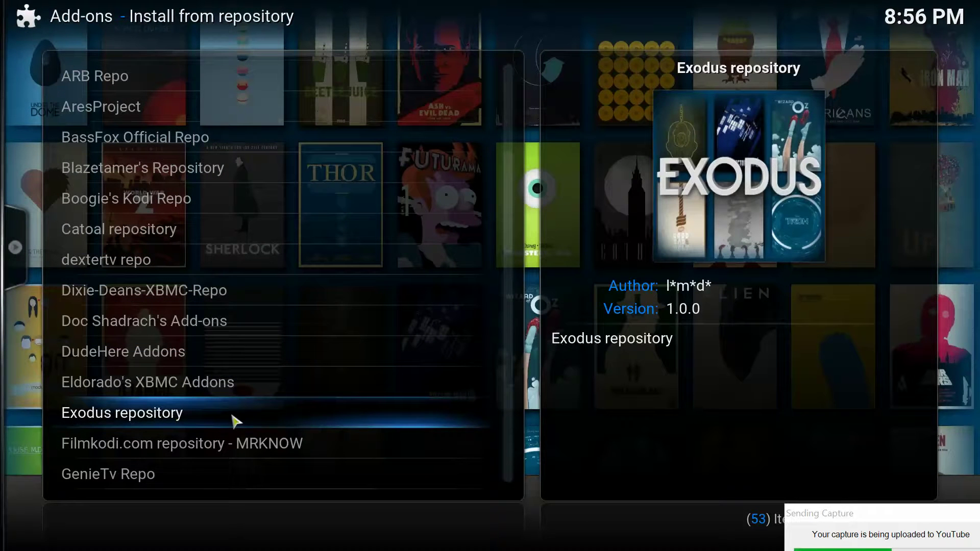
left_click(207, 421)
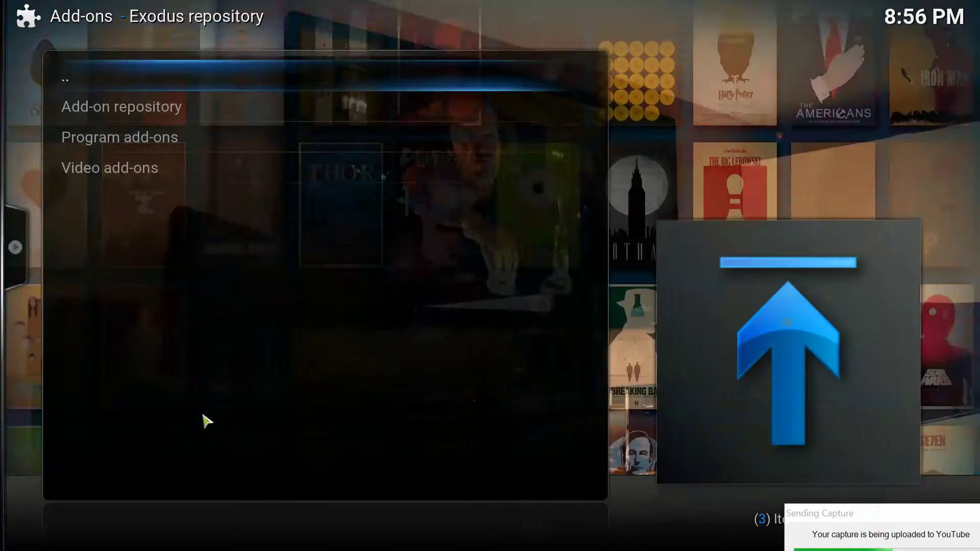
left_click(170, 170)
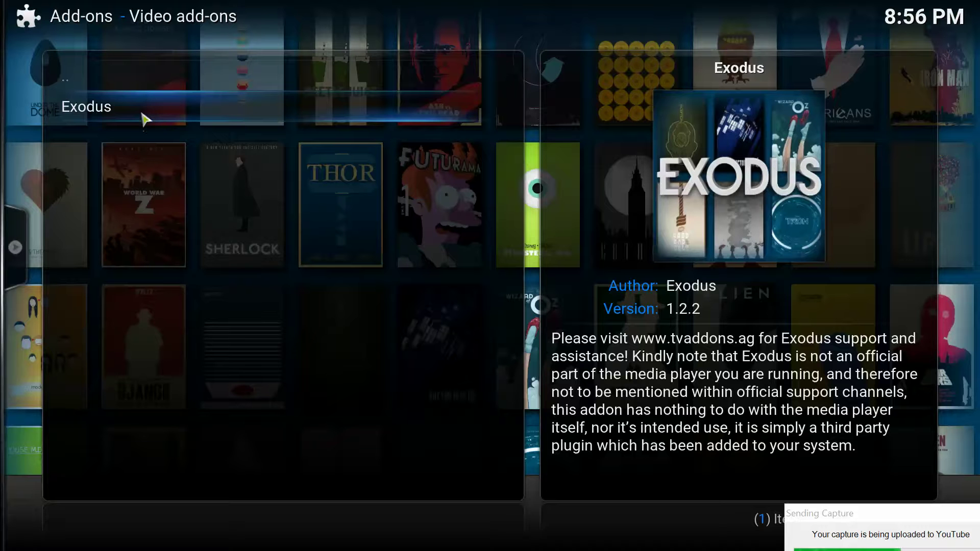
Install Exodus 1.2.2 from its details page in the Exodus repository.
left_click(145, 120)
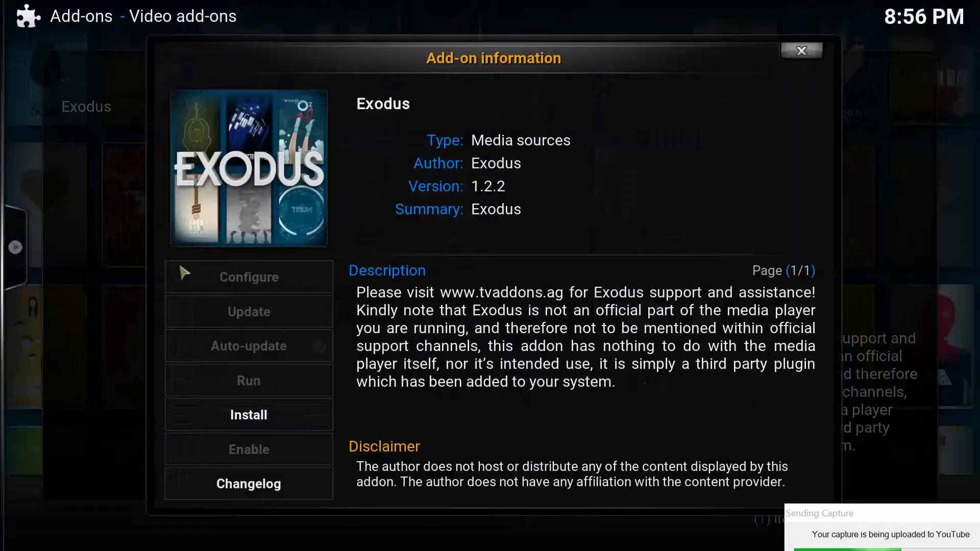
left_click(248, 414)
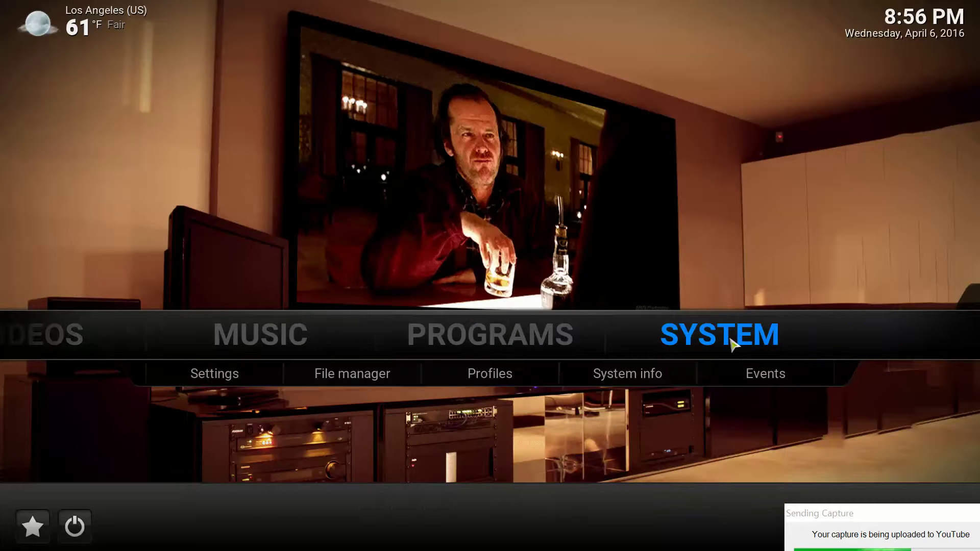
mouse_move(720, 335)
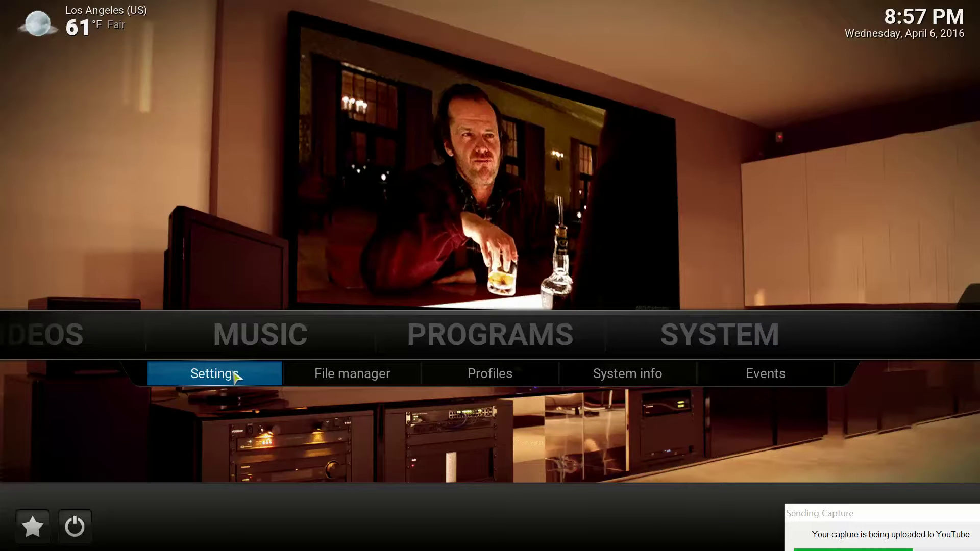
Go to Settings > Appearance and open the Confluence skin's own settings.
left_click(237, 378)
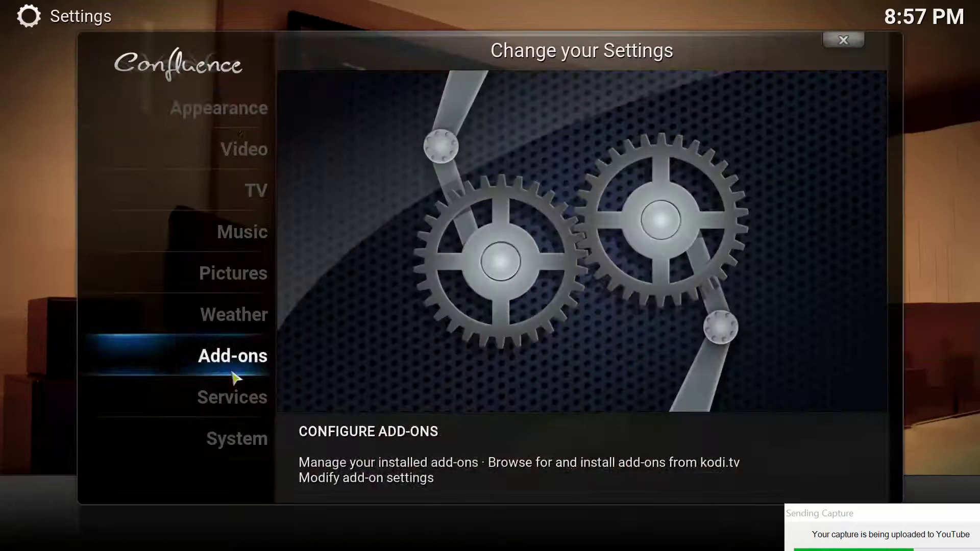
left_click(205, 113)
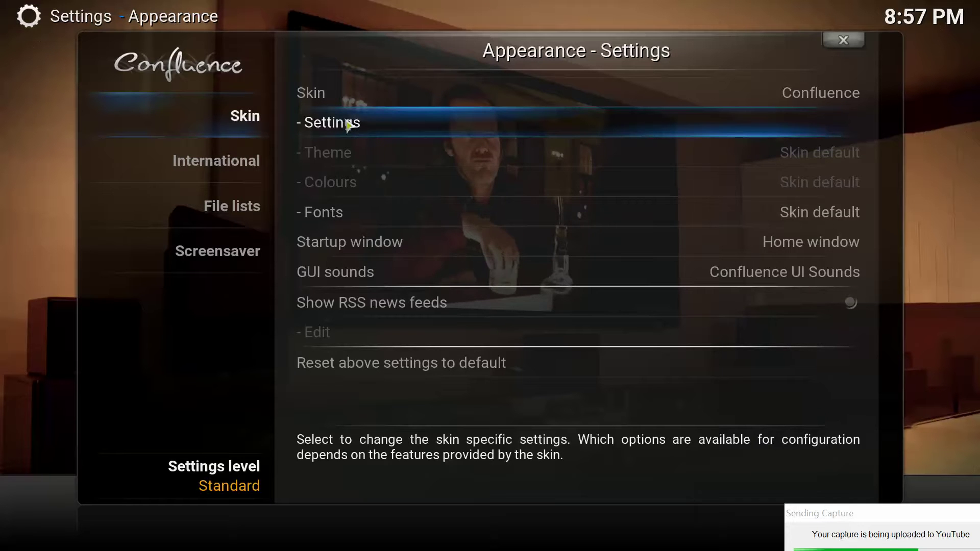
left_click(379, 123)
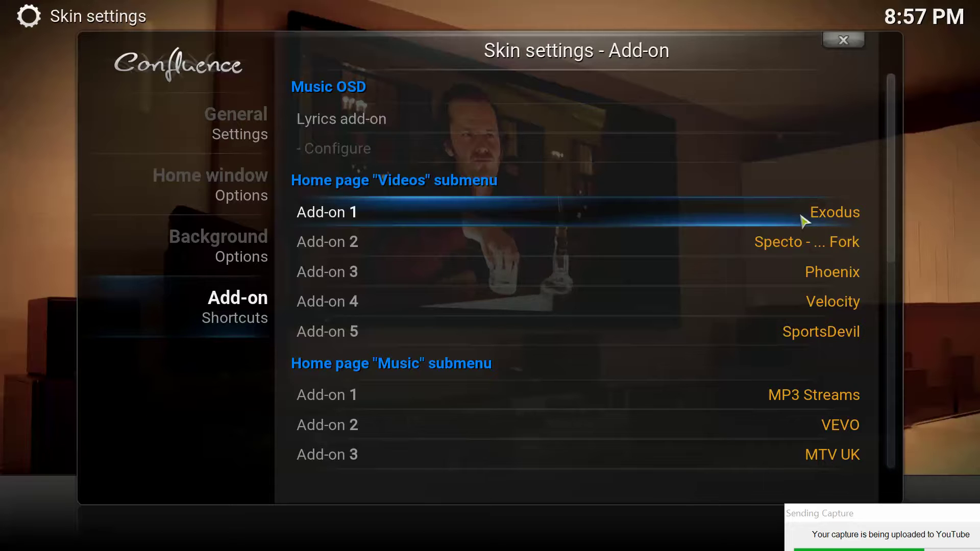
Pick Exodus from the Video add-ons list for the home page Videos submenu's Add-on 1.
left_click(805, 220)
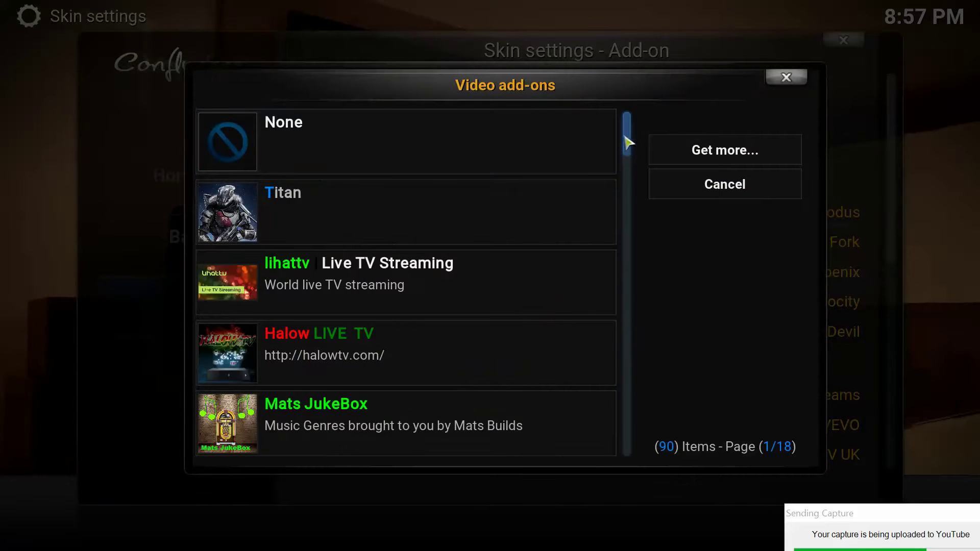
left_click_drag(626, 142, 647, 223)
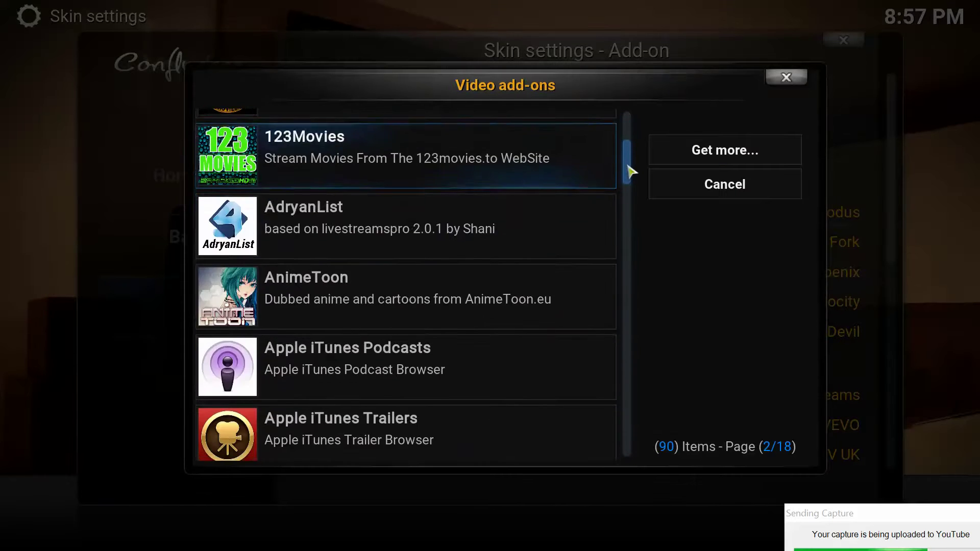
left_click(634, 241)
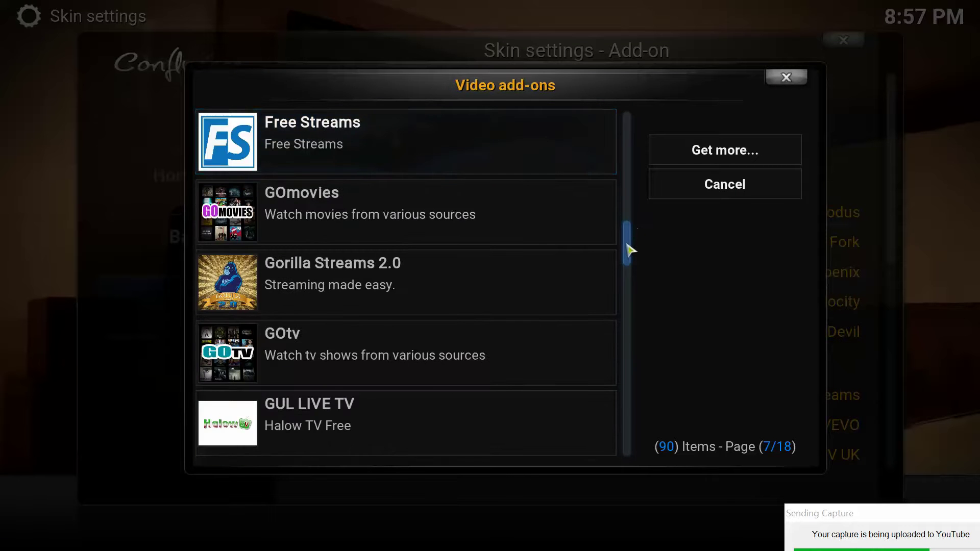
left_click_drag(630, 249, 627, 227)
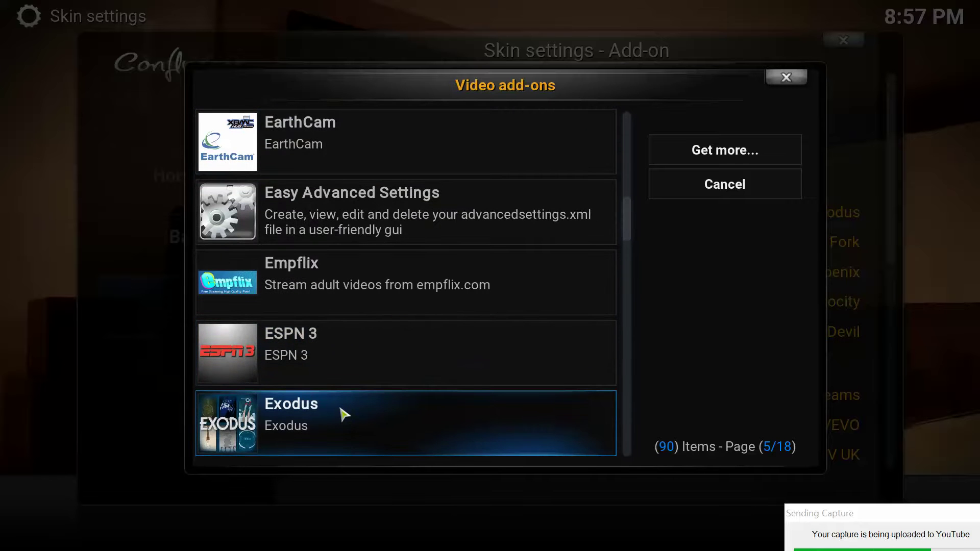
left_click(344, 415)
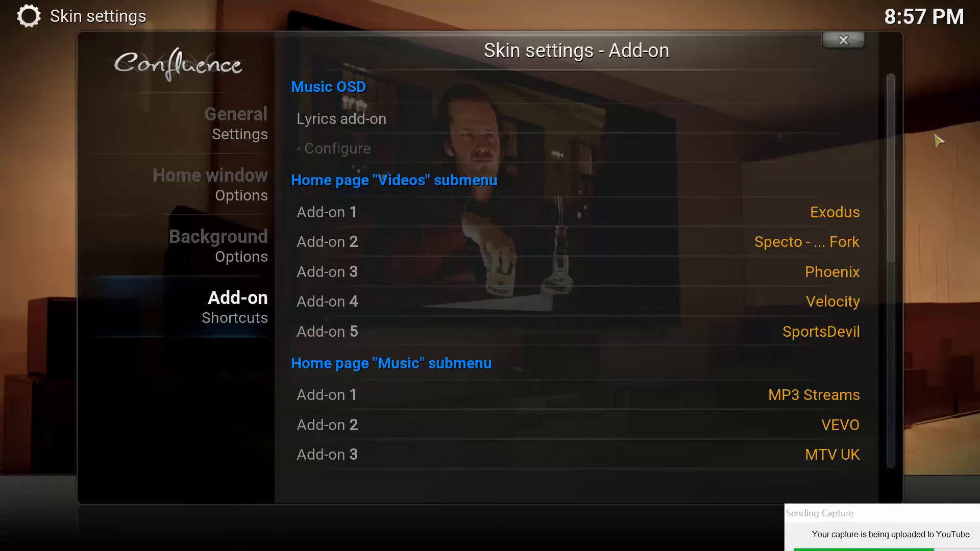
Back out of the skin settings to the main Settings screen.
key("BackSpace")
key("BackSpace")
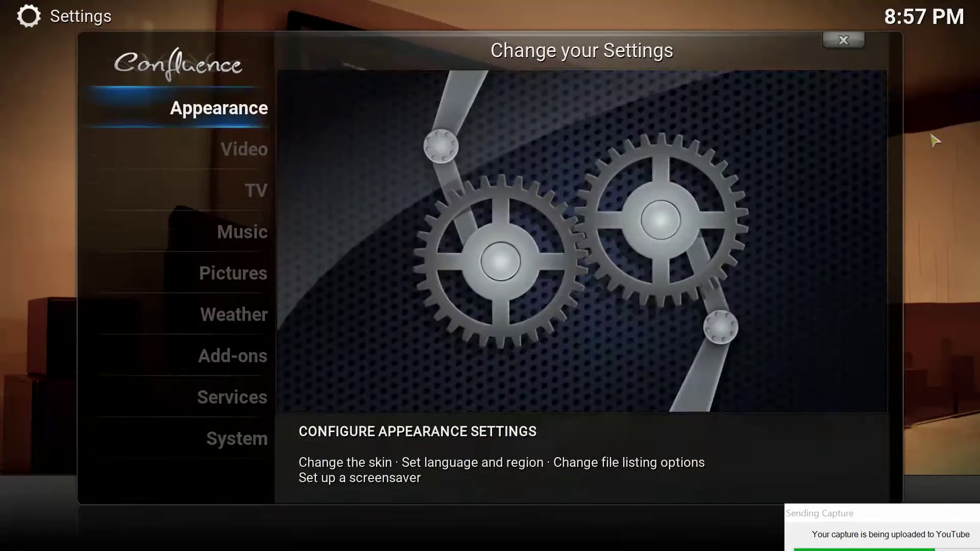
key("BackSpace")
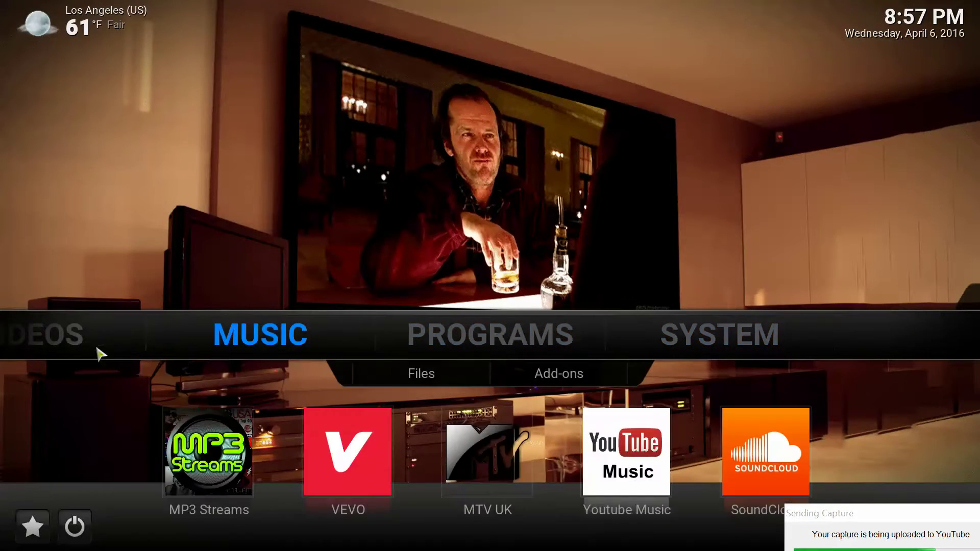